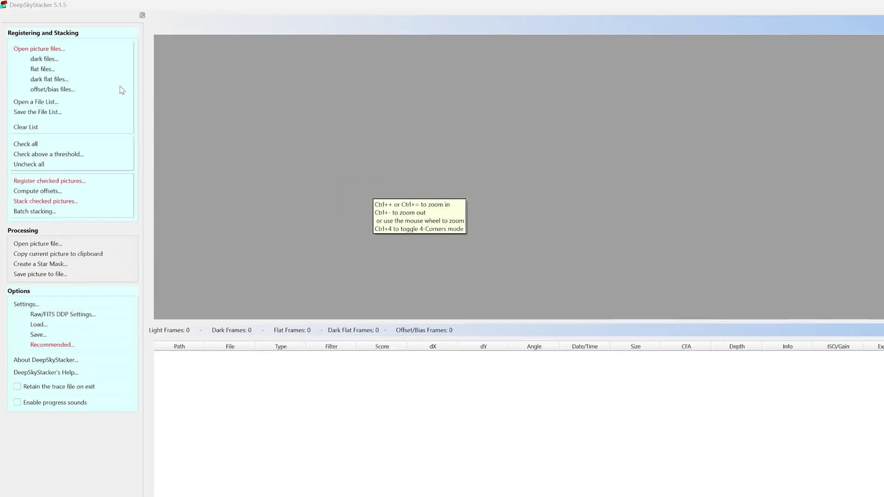
- Load all the Light_M101_180.0s FIT files in the Light folder as light frames, leaving out the two Autosave files
{"action": "left_click", "coordinate": [67, 55]}
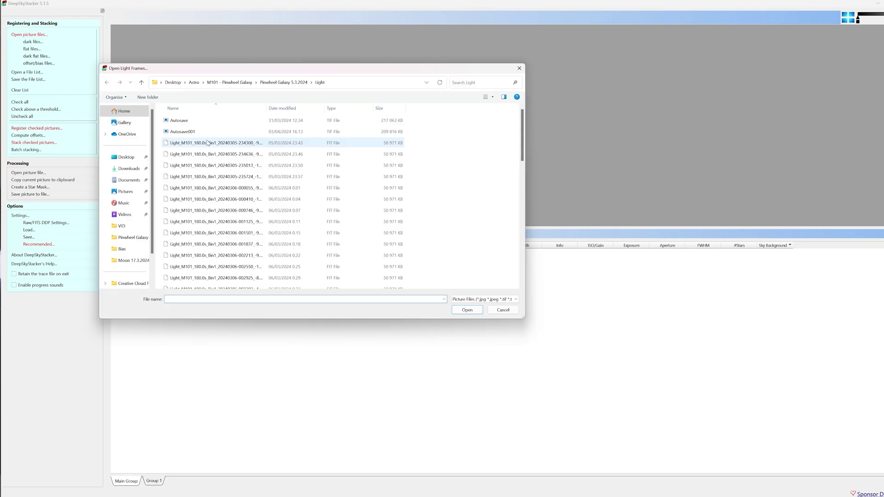
{"action": "left_click", "coordinate": [207, 143]}
{"action": "scroll", "coordinate": [237, 161], "scroll_direction": "down", "scroll_amount": 7}
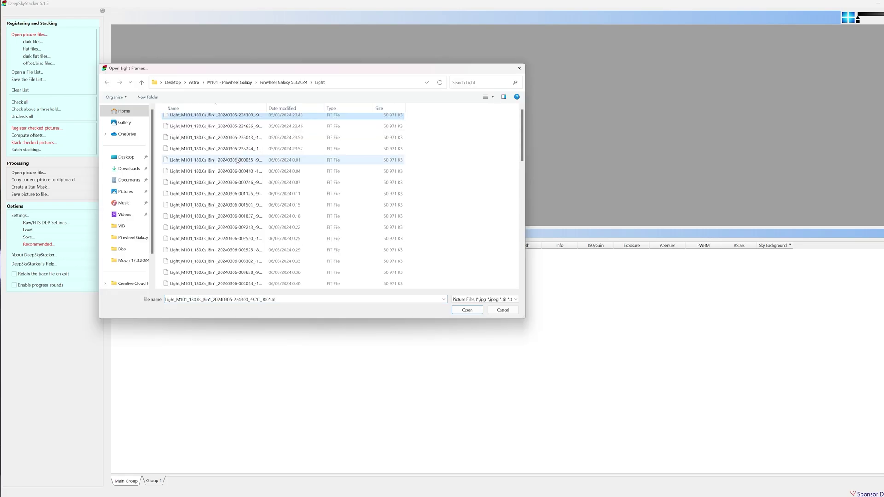
{"action": "scroll", "coordinate": [238, 160], "scroll_direction": "down", "scroll_amount": 4}
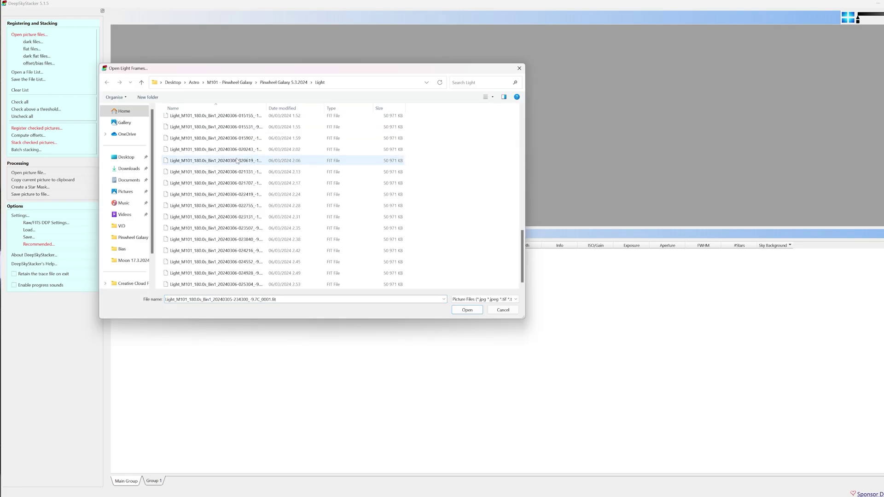
{"action": "left_click", "coordinate": [243, 285], "text": "shift"}
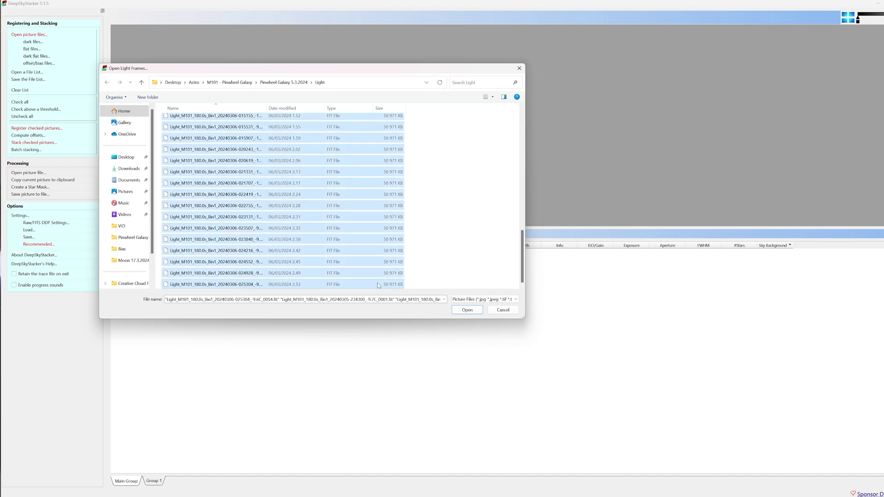
{"action": "left_click", "coordinate": [465, 310]}
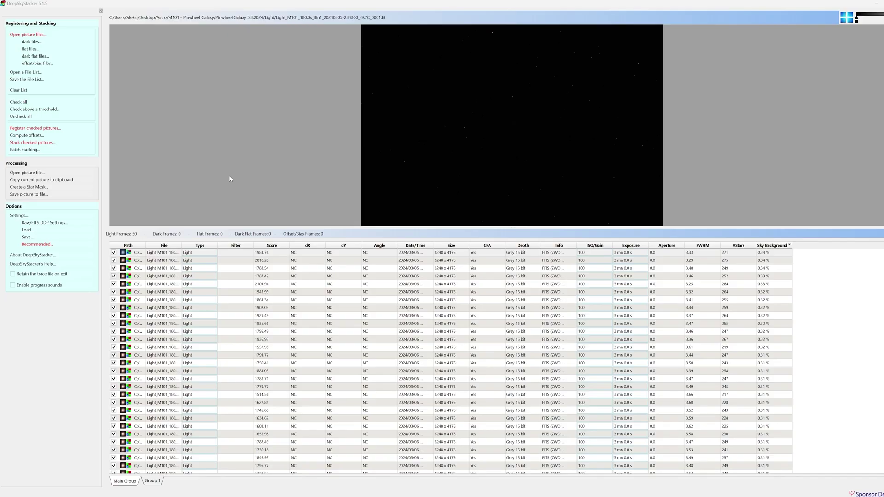
- Load the single master dark file as the dark frame
{"action": "left_click", "coordinate": [37, 42]}
{"action": "left_click", "coordinate": [180, 127]}
{"action": "left_click", "coordinate": [465, 309]}
- Load all the Flat_720.0ms FIT files in the Flat folder as flat frames, leaving out MasterFlat_Gain100
{"action": "left_click", "coordinate": [30, 49]}
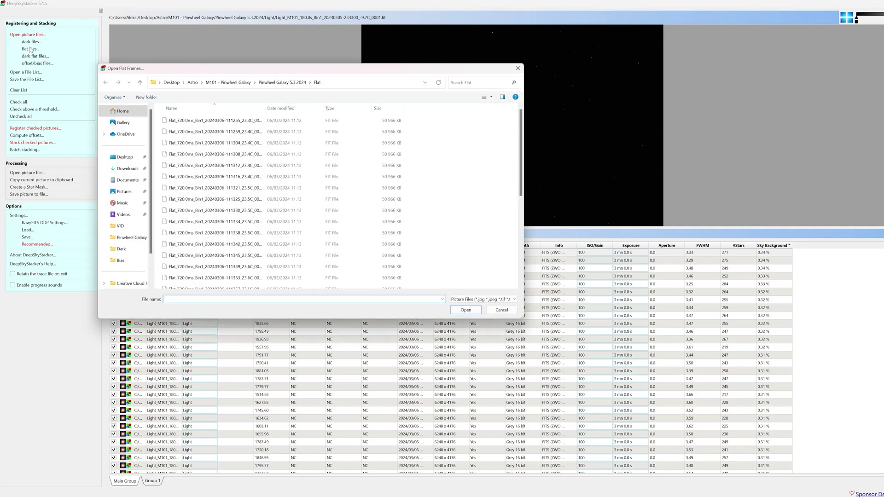
{"action": "left_click", "coordinate": [171, 120]}
{"action": "scroll", "coordinate": [208, 193], "scroll_direction": "down", "scroll_amount": 5}
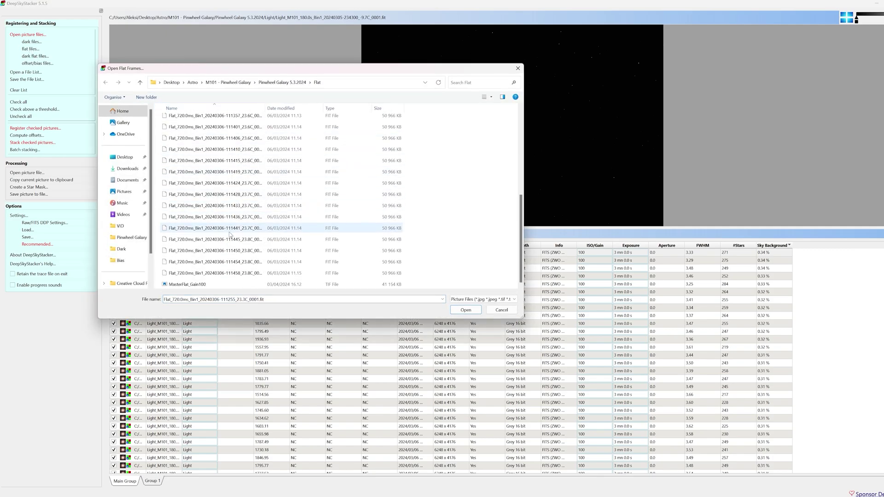
{"action": "left_click", "coordinate": [229, 273], "text": "shift"}
{"action": "key", "text": "Return"}
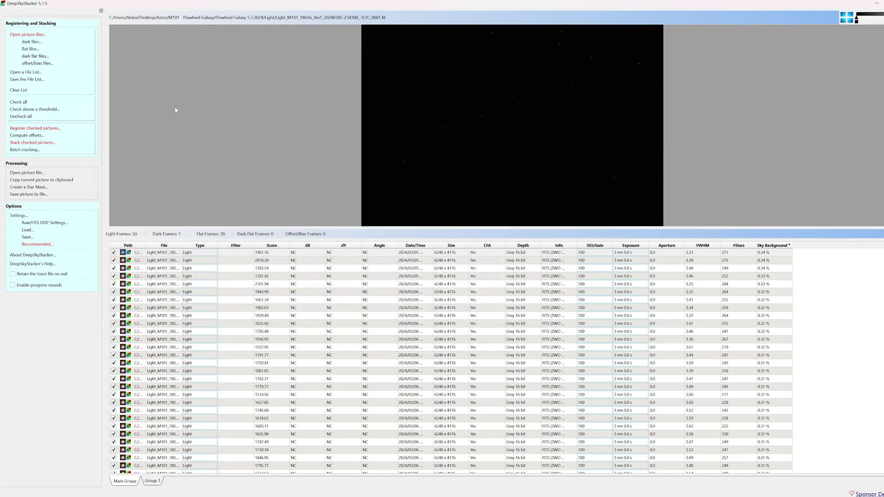
- Load MasterOffset_Gain100 from the Bias folder as the offset/bias frame
{"action": "left_click", "coordinate": [45, 64]}
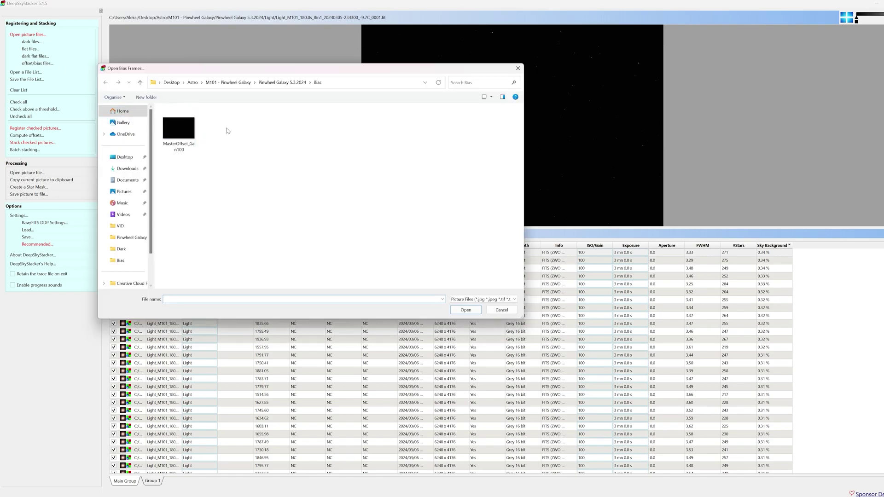
{"action": "left_click", "coordinate": [179, 133]}
{"action": "left_click", "coordinate": [469, 312]}
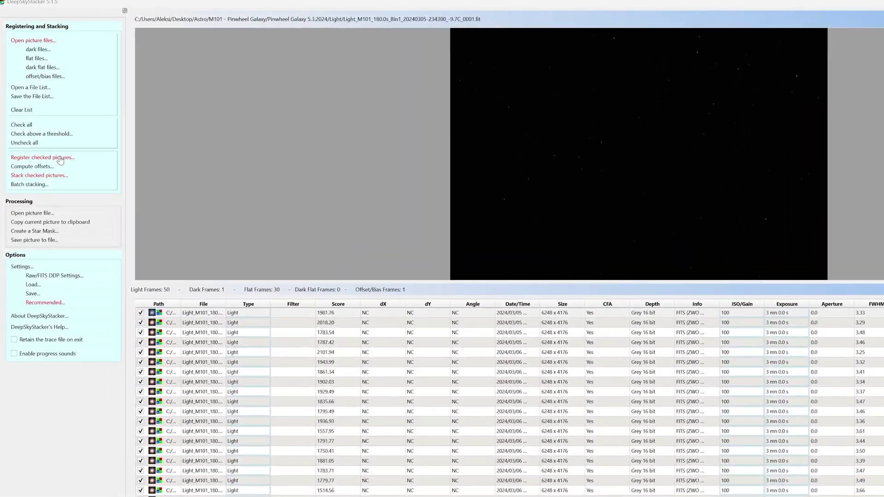
- In the registration settings for the checked pictures, adjust the star detection threshold and compute the number of detected stars
{"action": "left_click", "coordinate": [60, 158]}
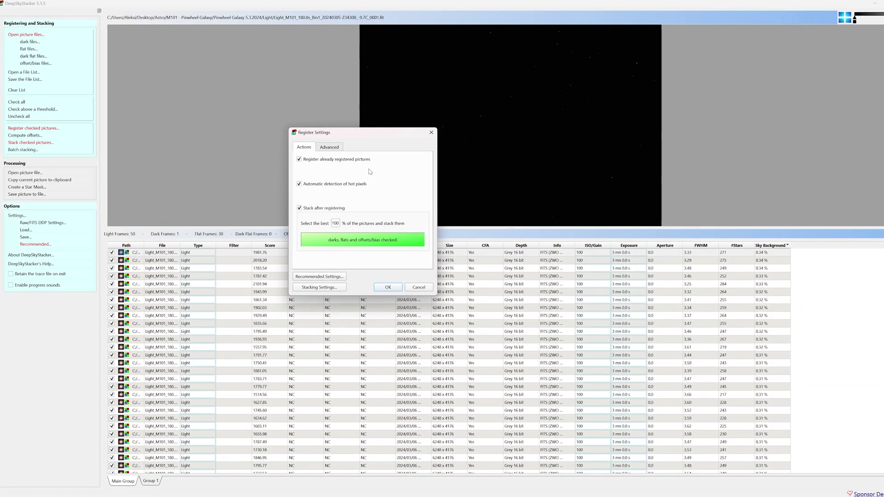
{"action": "left_click", "coordinate": [421, 183]}
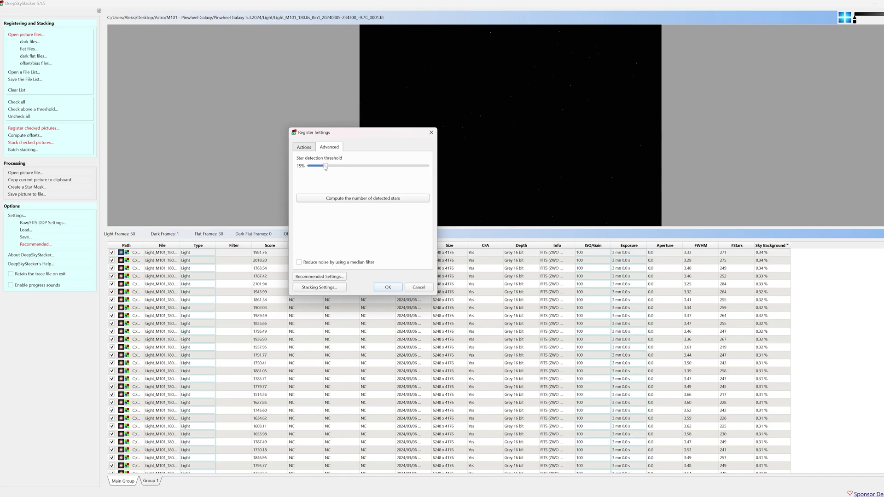
{"action": "left_click_drag", "start_coordinate": [325, 166], "coordinate": [329, 170]}
{"action": "left_click", "coordinate": [348, 197]}
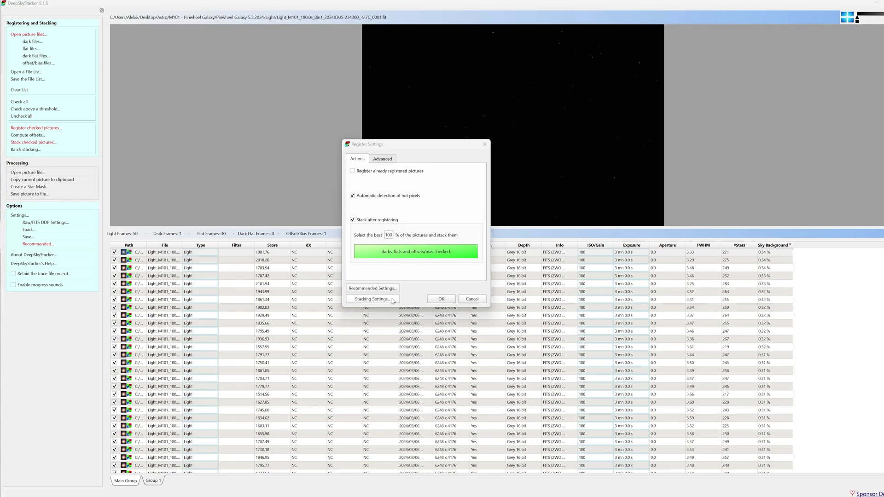
- Check the Result and Alignment stacking settings, review the stacking steps and start registering and stacking the frames
{"action": "left_click", "coordinate": [393, 300]}
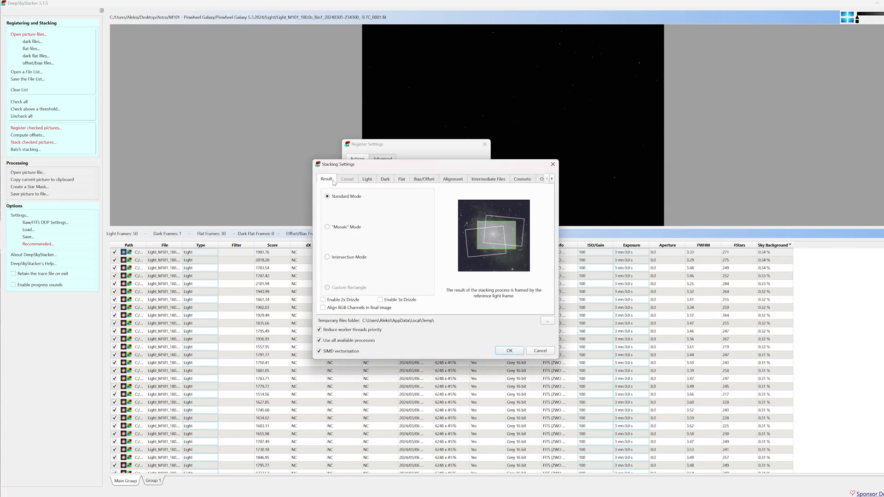
{"action": "left_click", "coordinate": [452, 180]}
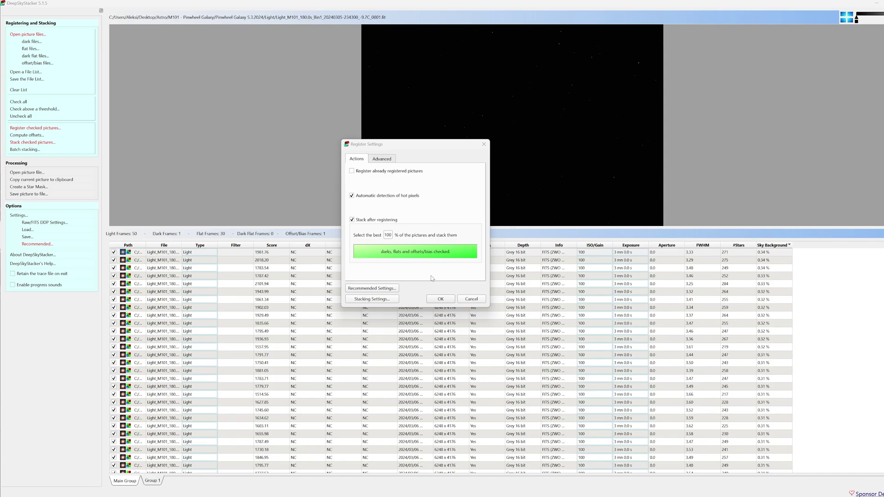
{"action": "key", "text": "Return"}
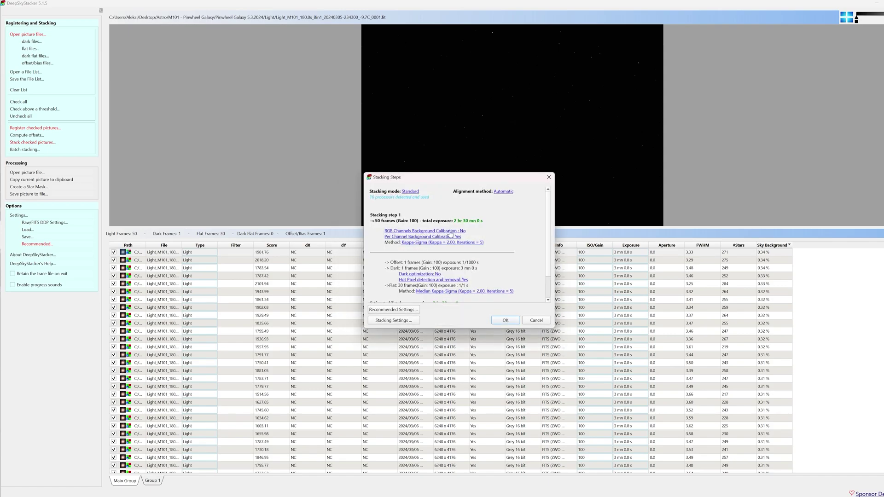
{"action": "scroll", "coordinate": [443, 235], "scroll_direction": "down", "scroll_amount": 2}
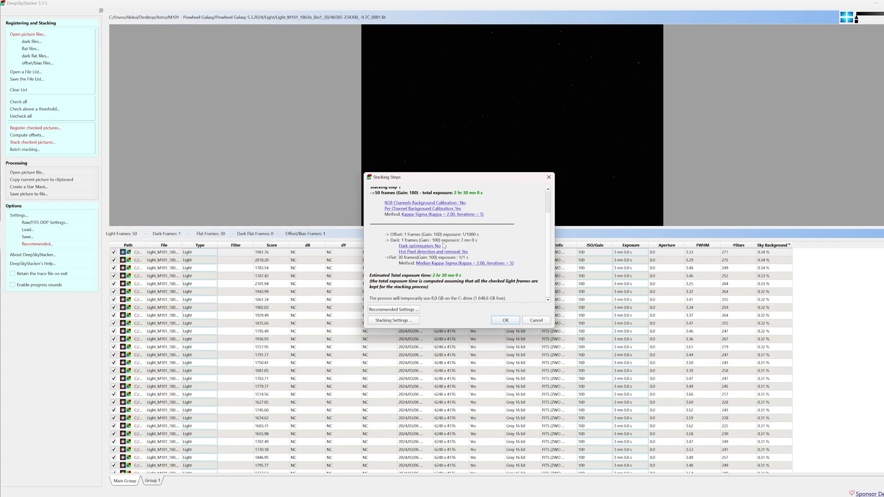
{"action": "left_click", "coordinate": [505, 320]}
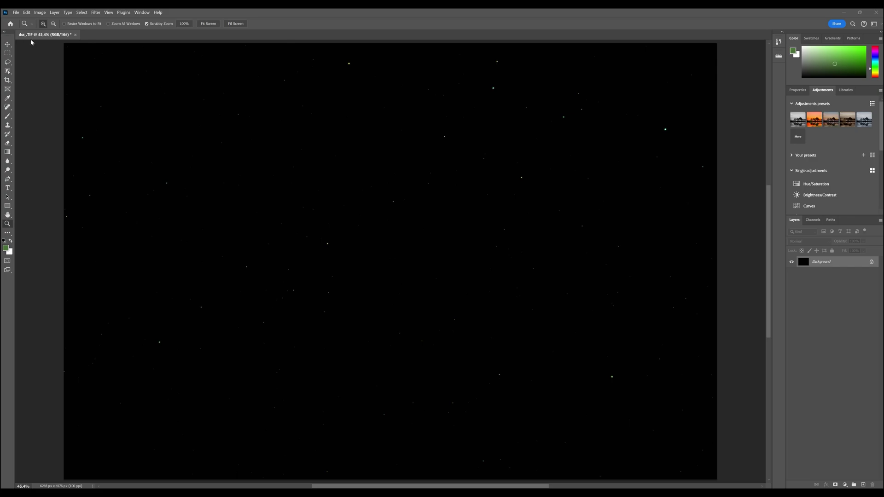
- Switch to Photoshop, show the histogram and brighten the stacked image with a Levels midtone value of 5.39
{"action": "left_click", "coordinate": [40, 13]}
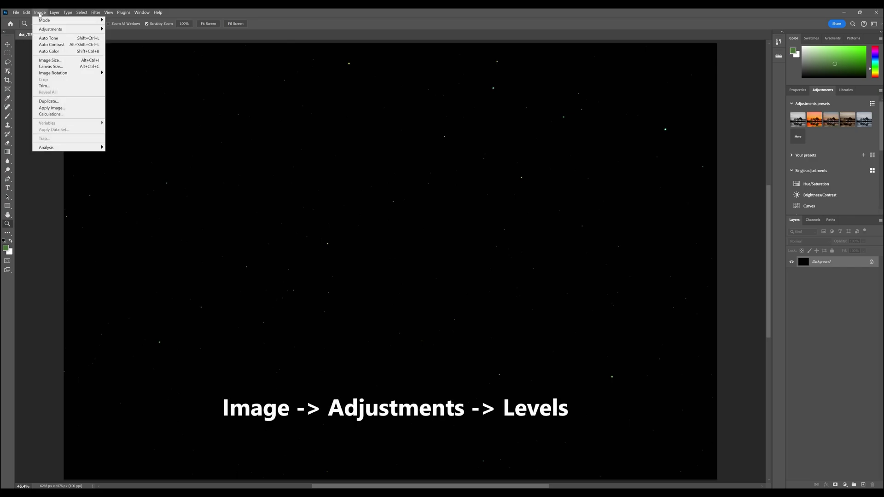
{"action": "mouse_move", "coordinate": [69, 29]}
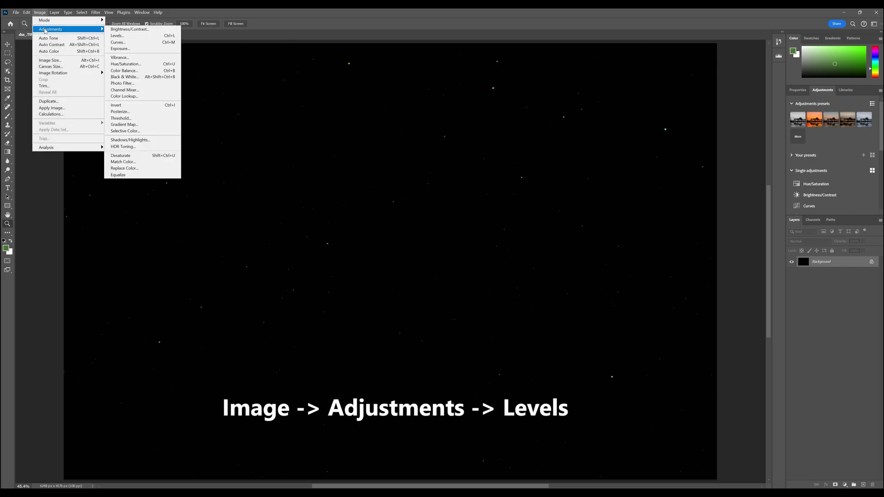
{"action": "left_click", "coordinate": [125, 37]}
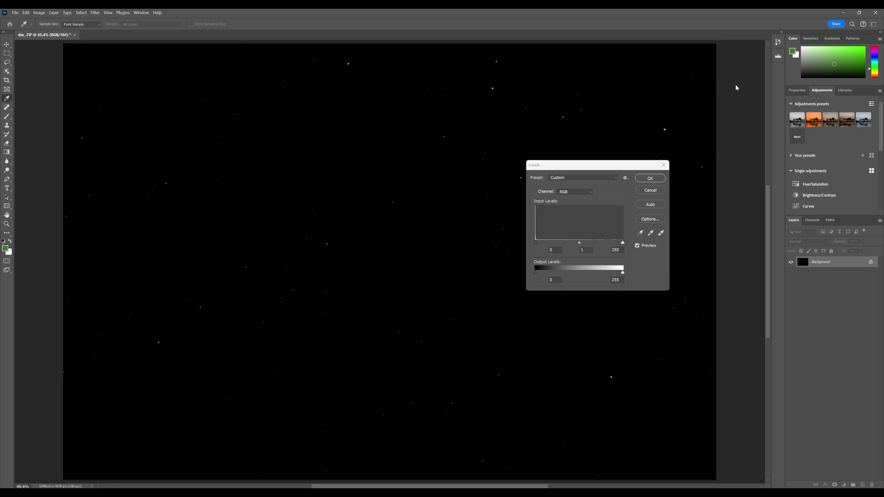
{"action": "left_click", "coordinate": [779, 57]}
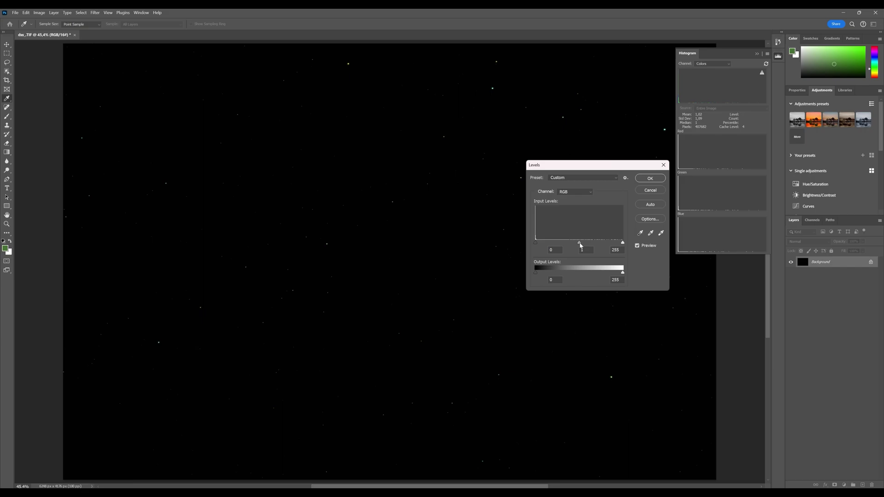
{"action": "left_click_drag", "start_coordinate": [580, 245], "coordinate": [537, 246]}
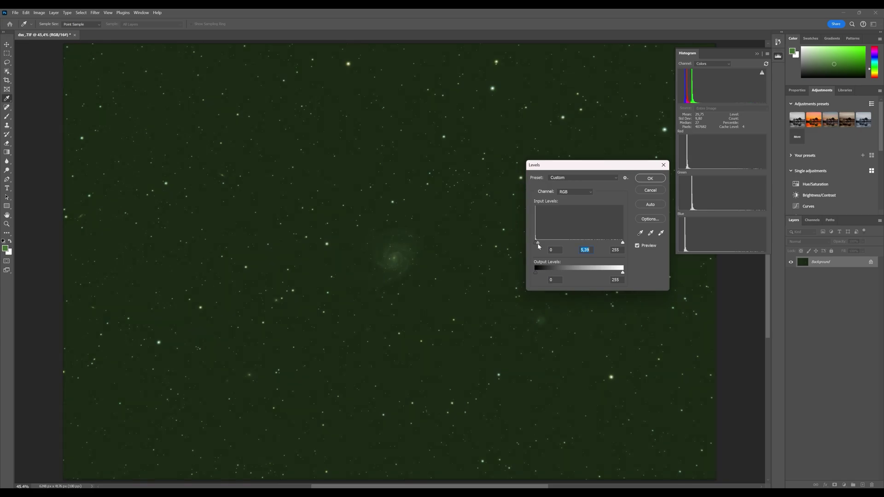
{"action": "left_click", "coordinate": [650, 178]}
- Neutralise the green colour cast by sampling an empty patch of sky with the Levels gray point eyedropper
{"action": "key", "text": "z"}
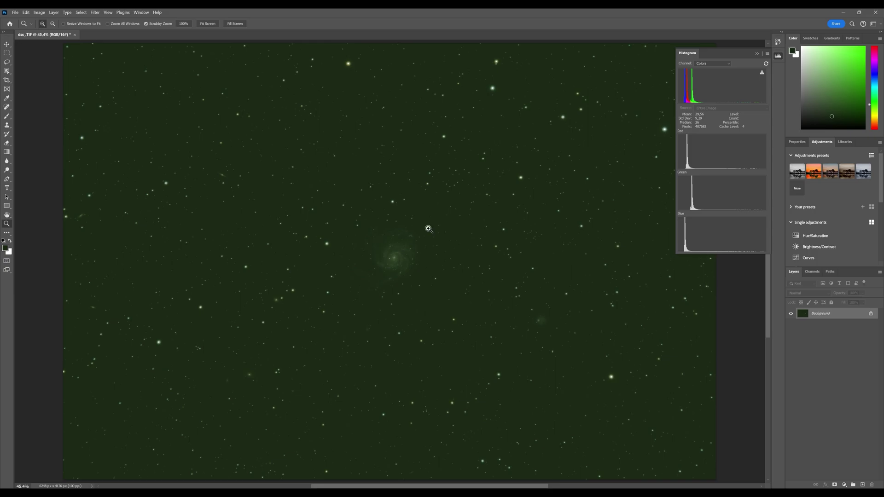
{"action": "left_click_drag", "start_coordinate": [404, 246], "coordinate": [475, 249]}
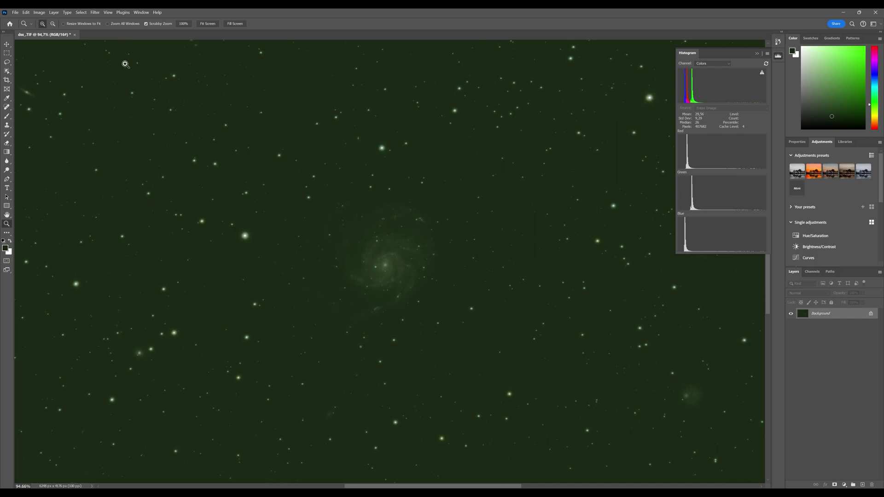
{"action": "left_click", "coordinate": [40, 12]}
{"action": "mouse_move", "coordinate": [50, 31]}
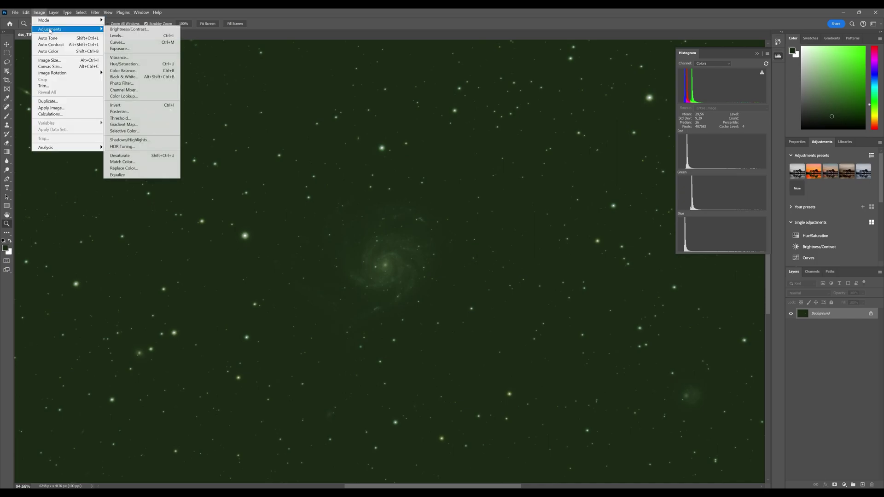
{"action": "left_click", "coordinate": [117, 35]}
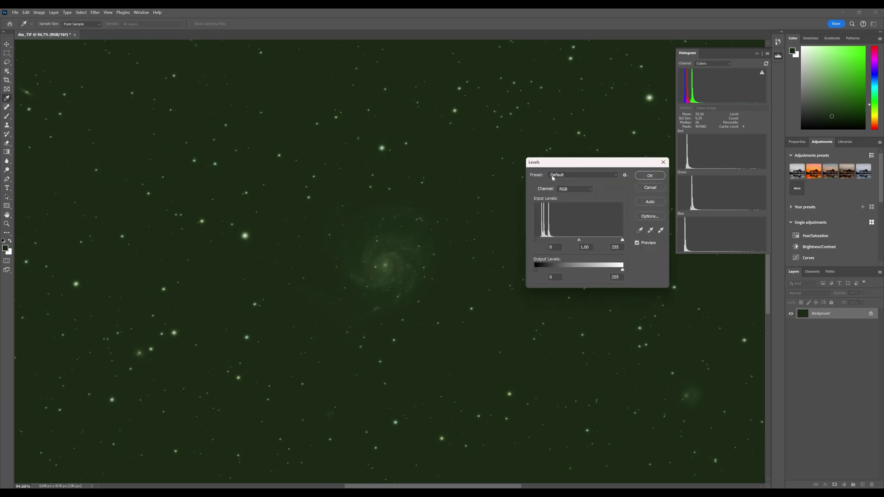
{"action": "left_click", "coordinate": [651, 232]}
{"action": "left_click", "coordinate": [474, 345]}
{"action": "key", "text": "ctrl+z"}
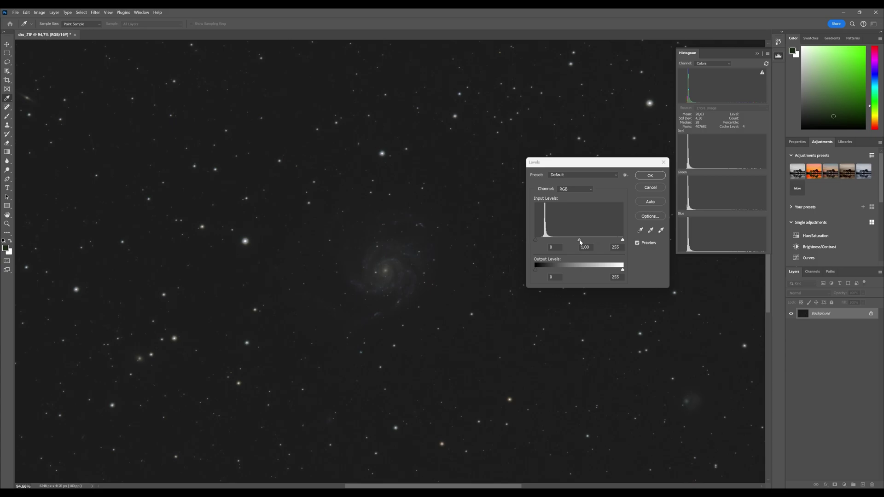
- Stretch the image with Levels, setting the input midtones to 2.16 and the black point to 20
{"action": "left_click_drag", "start_coordinate": [579, 240], "coordinate": [556, 242]}
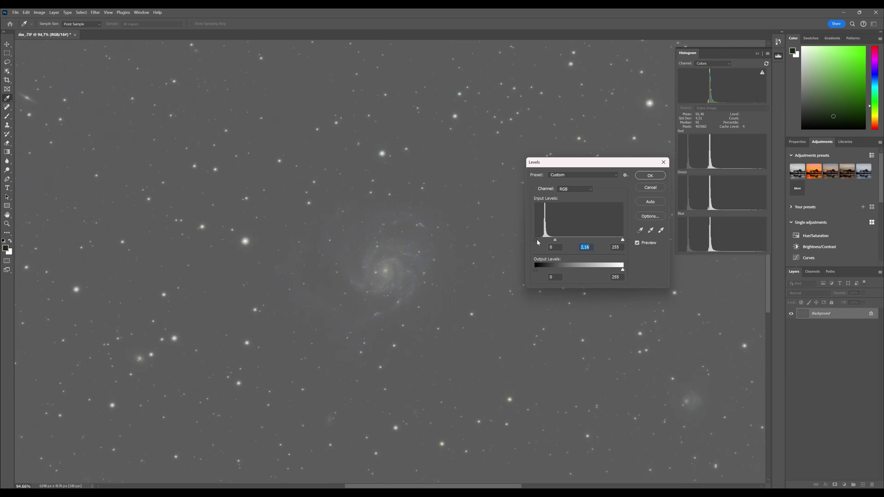
{"action": "left_click_drag", "start_coordinate": [536, 239], "coordinate": [542, 238]}
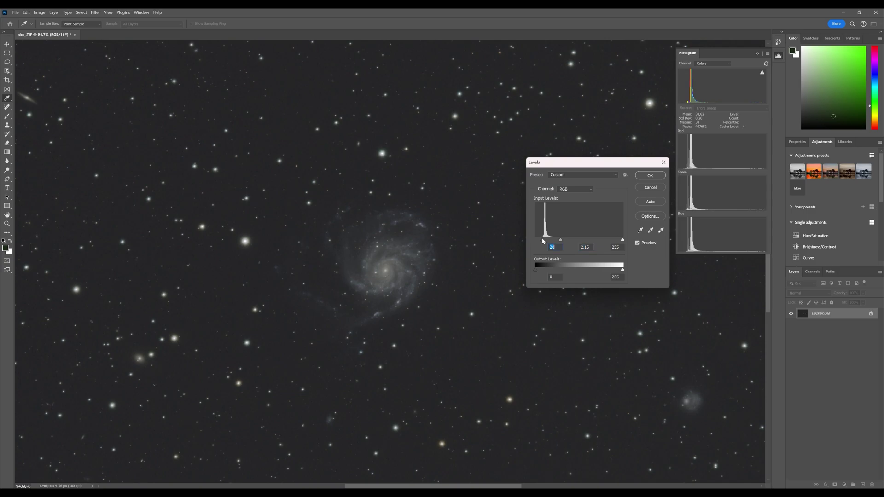
{"action": "left_click", "coordinate": [648, 176]}
- Try raising the Levels black point past the histogram peak to demonstrate clipping the dark data
{"action": "key", "text": "z"}
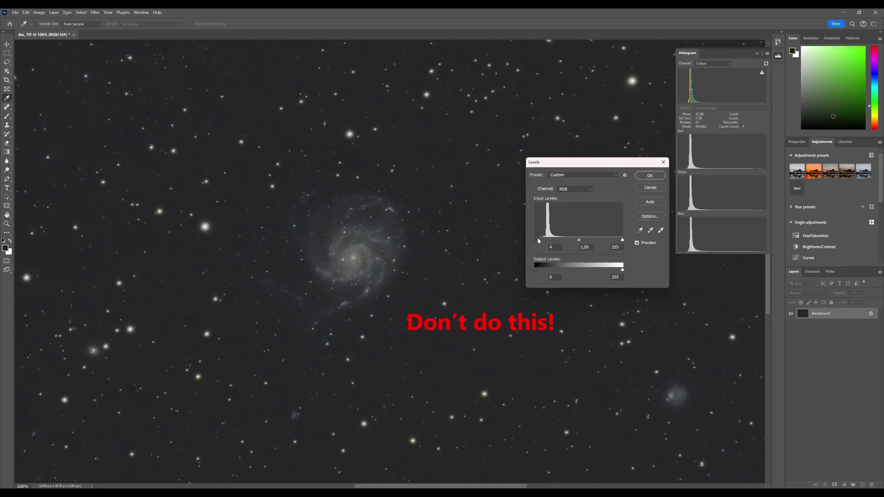
{"action": "left_click_drag", "start_coordinate": [538, 241], "coordinate": [550, 242]}
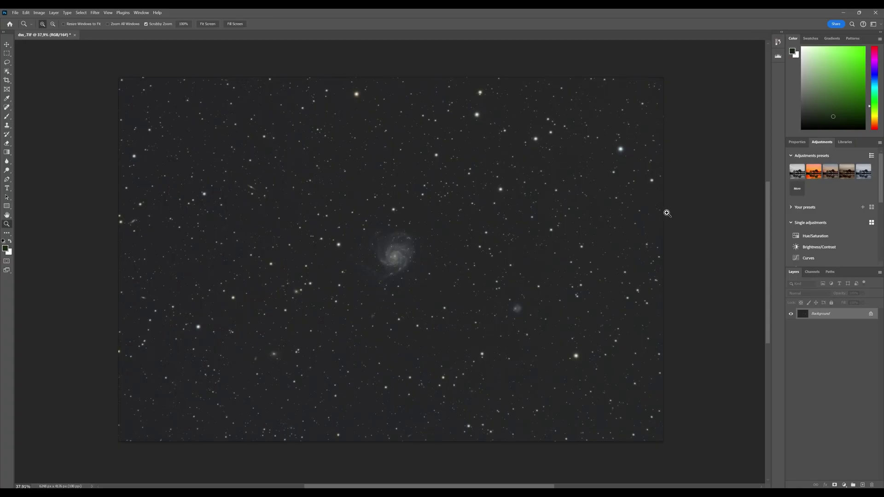
- Crop the image slightly inward to remove the noisy stacking edges around the star field
{"action": "left_click_drag", "start_coordinate": [668, 212], "coordinate": [631, 145]}
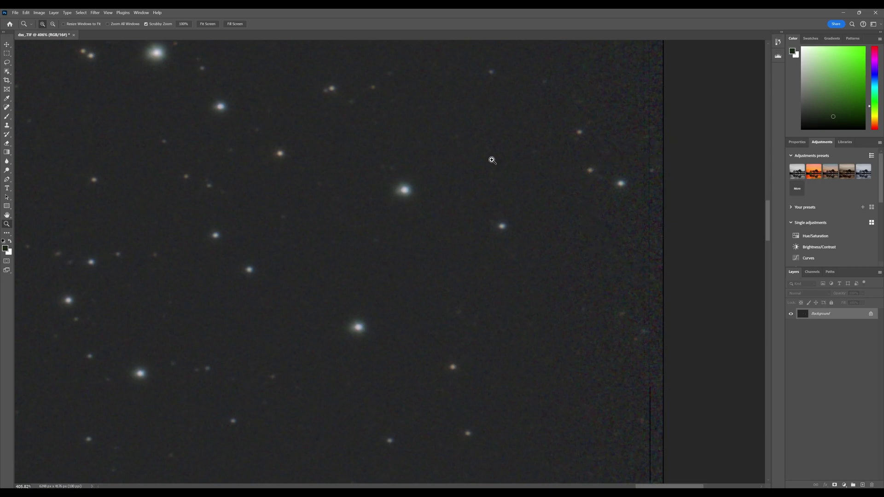
{"action": "left_click_drag", "start_coordinate": [402, 426], "coordinate": [401, 421]}
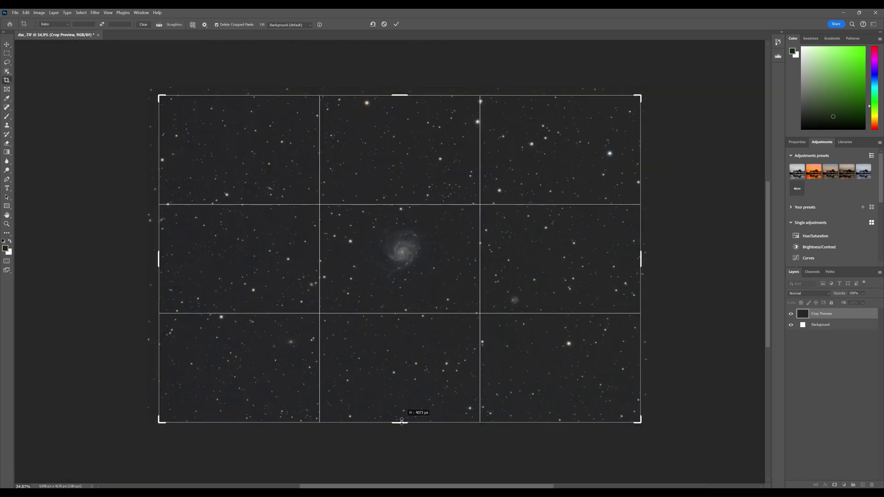
{"action": "left_click_drag", "start_coordinate": [402, 420], "coordinate": [402, 421]}
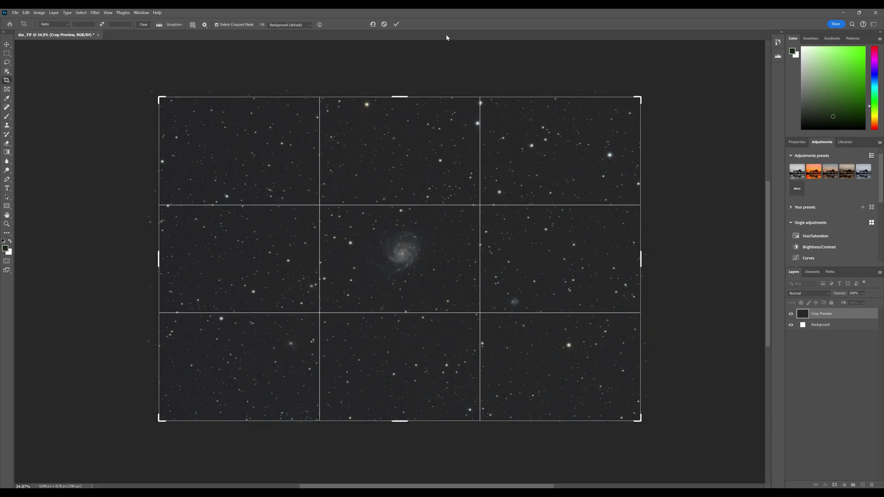
{"action": "left_click", "coordinate": [394, 24]}
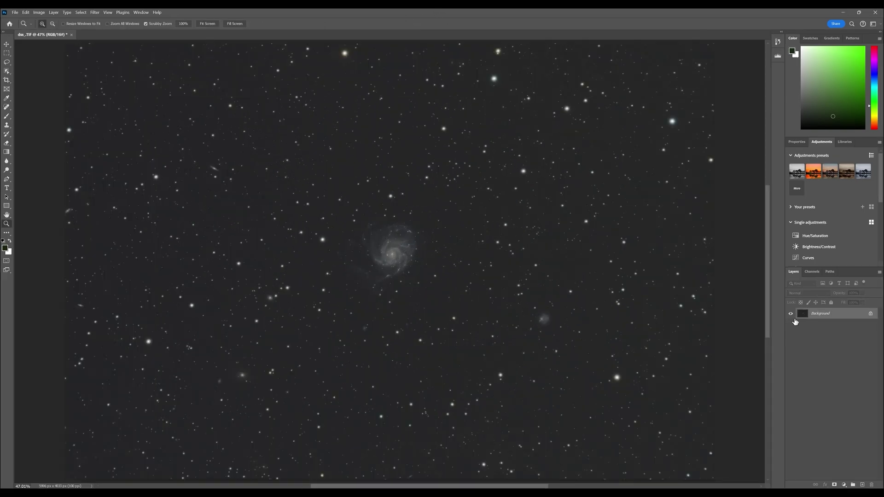
- Duplicate the Background layer within the same document, keeping the default copy name
{"action": "right_click", "coordinate": [808, 315]}
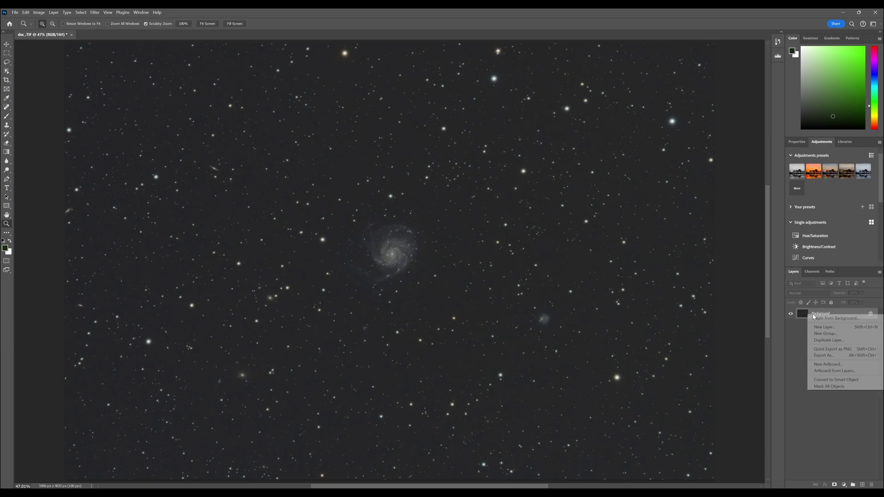
{"action": "left_click", "coordinate": [824, 341]}
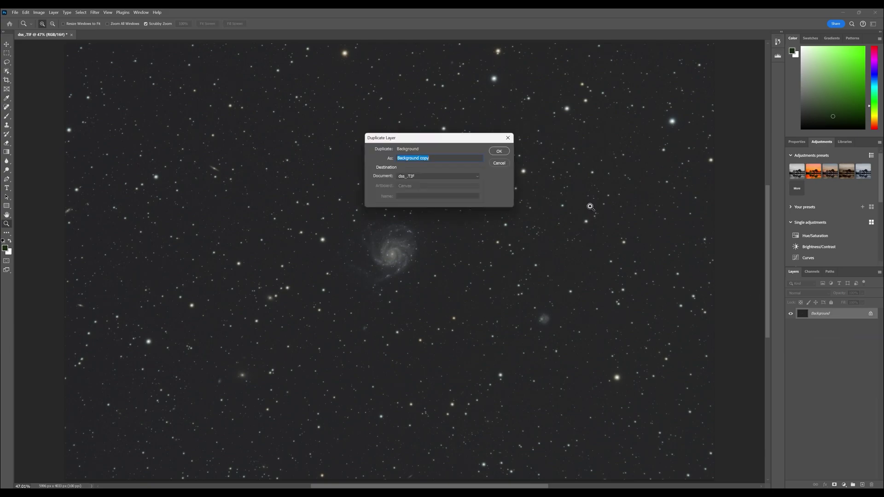
{"action": "left_click", "coordinate": [499, 151]}
- Apply the Camera Raw Filter to the duplicate layer with Color Noise Reduction at 24, comparing the Detail effect on the stars
{"action": "left_click_drag", "start_coordinate": [431, 229], "coordinate": [467, 251]}
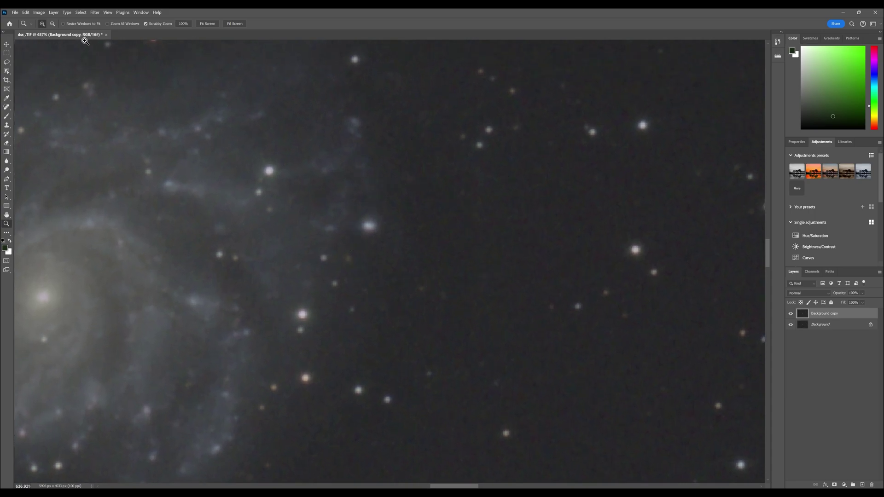
{"action": "left_click", "coordinate": [94, 13]}
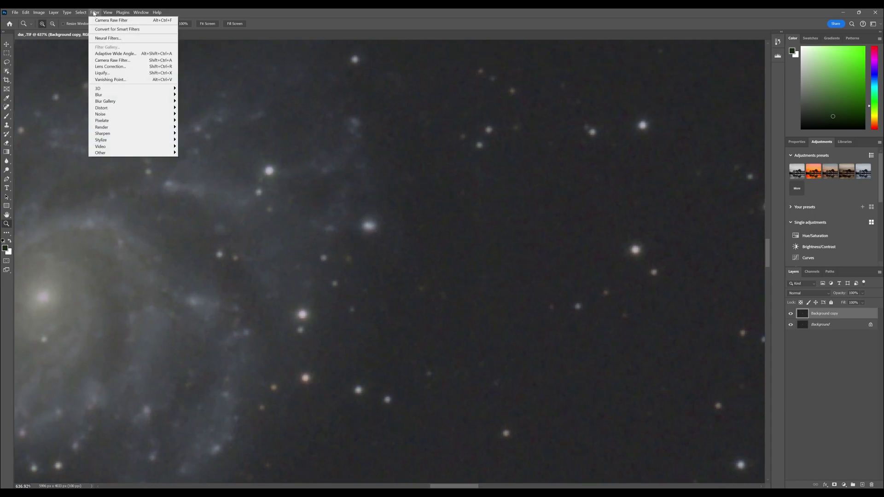
{"action": "left_click", "coordinate": [106, 60]}
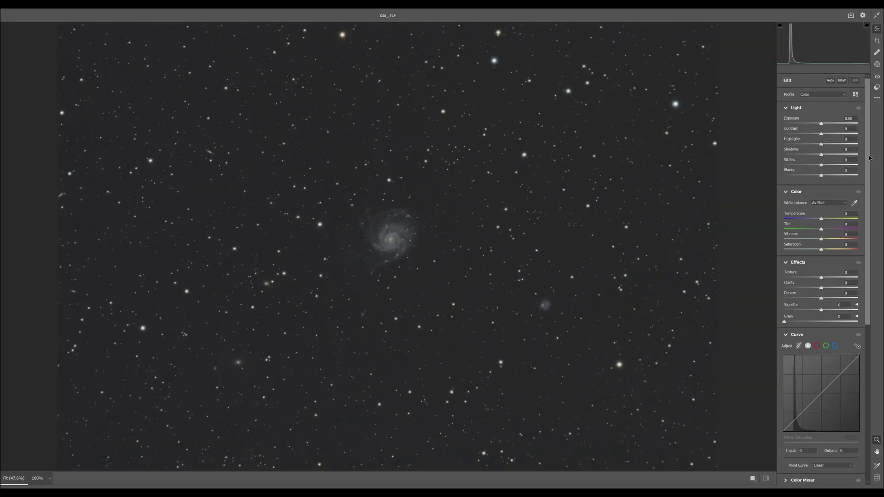
{"action": "left_click_drag", "start_coordinate": [867, 158], "coordinate": [876, 260]}
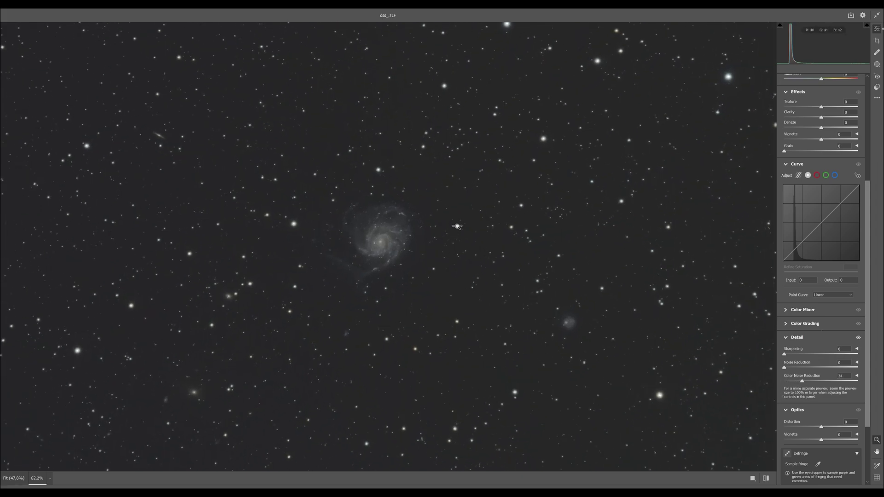
{"action": "scroll", "coordinate": [645, 225], "scroll_direction": "up", "scroll_amount": 10}
{"action": "left_click", "coordinate": [858, 337]}
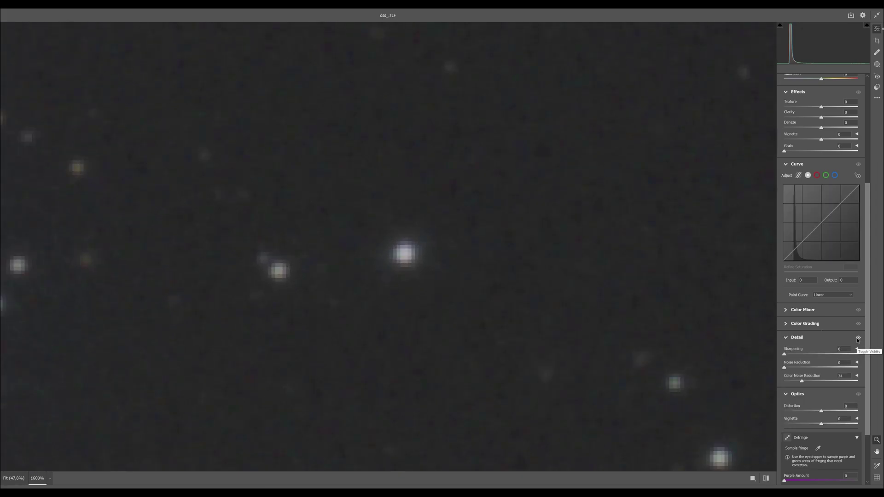
{"action": "key", "text": "ctrl+0"}
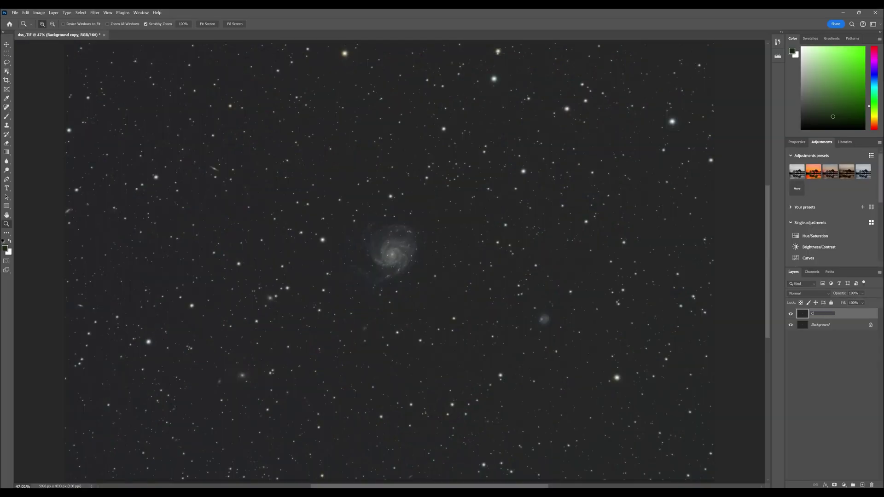
- Rename the duplicated layer as Color Noice Reduction
{"action": "type", "text": "olor Noice Reduc"}
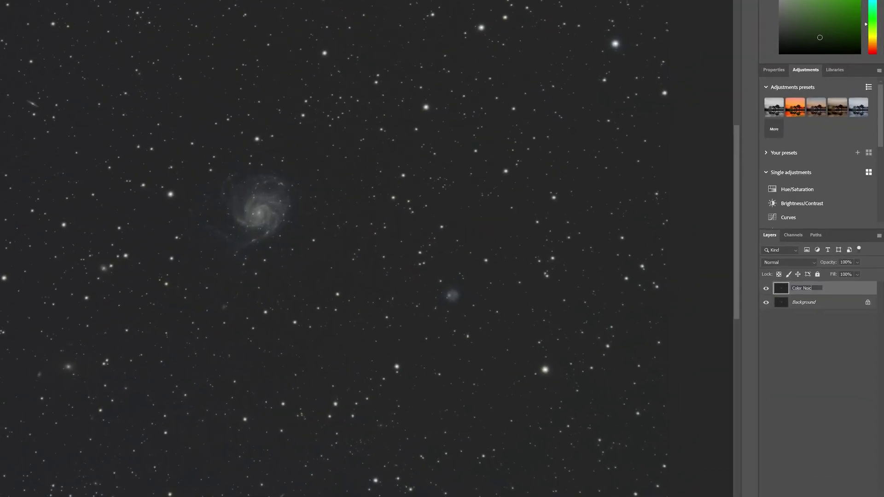
{"action": "type", "text": "tion"}
{"action": "key", "text": "Return"}
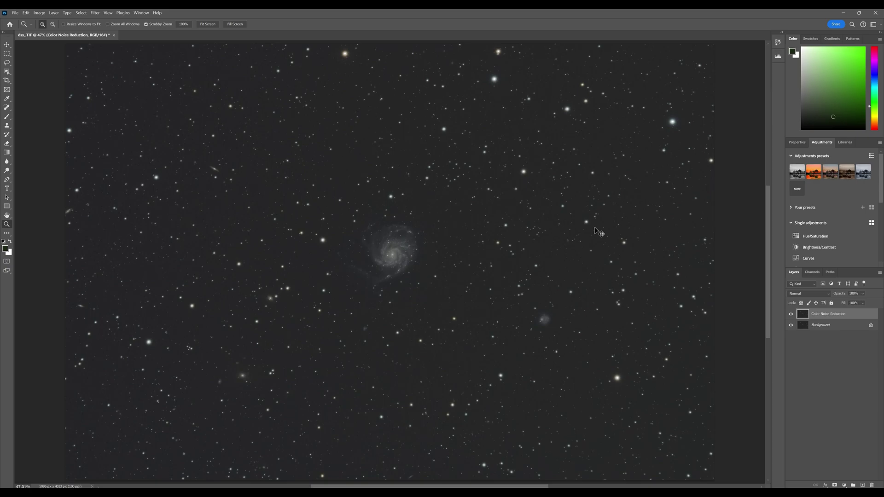
- Stamp all visible layers into a new top layer and open the Levels adjustment for it
{"action": "key", "text": "ctrl+alt+shift+e"}
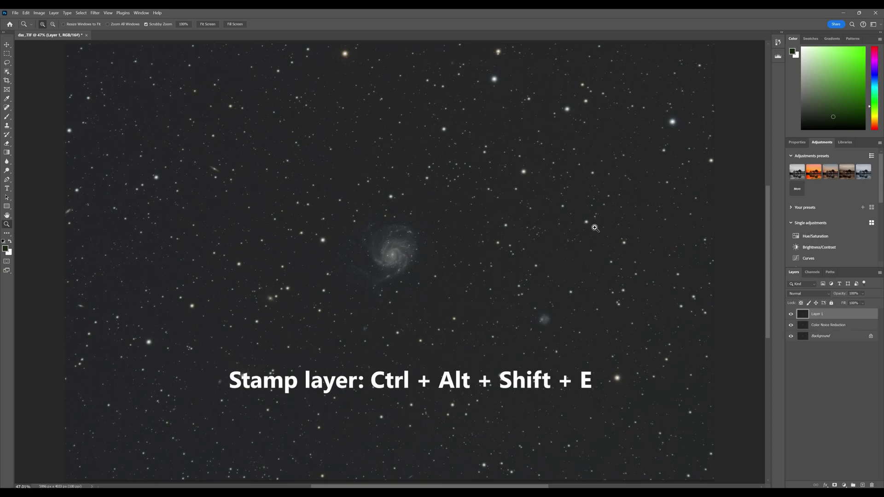
{"action": "left_click", "coordinate": [45, 13]}
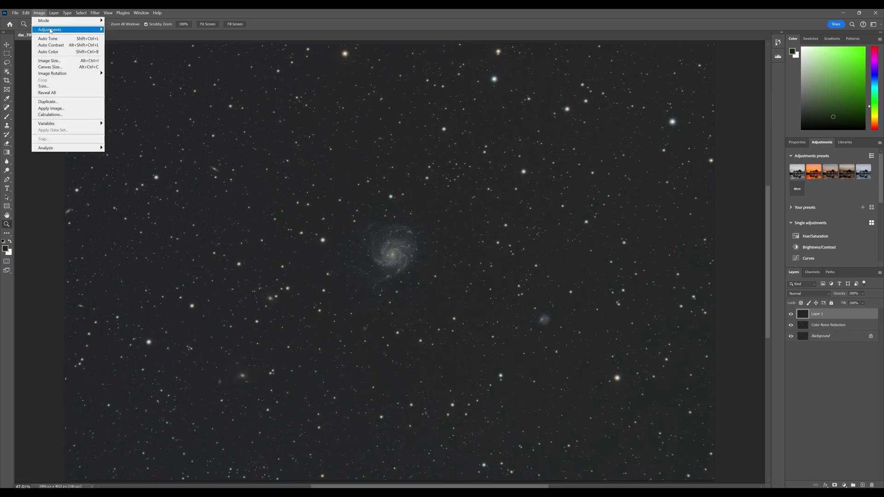
{"action": "mouse_move", "coordinate": [51, 30]}
{"action": "left_click", "coordinate": [116, 35]}
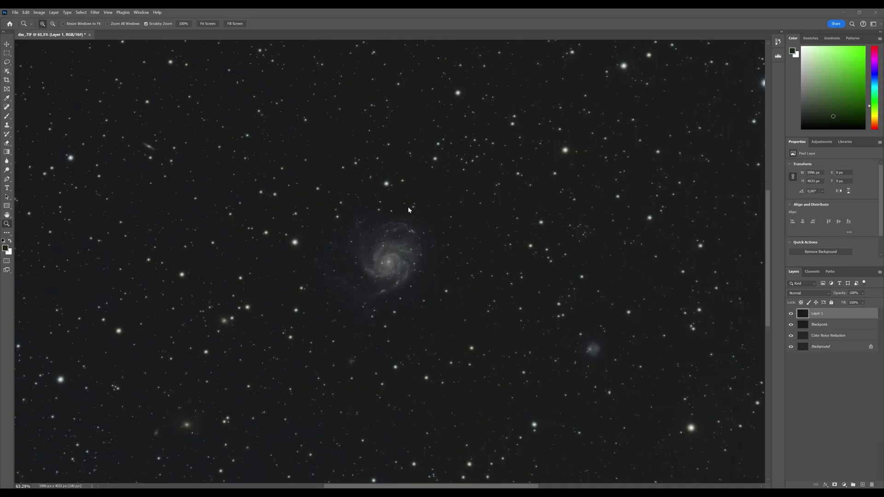
- Brighten the galaxy on the top layer with a Curves adjustment, raising the midtones and placing a highlight point at input 201, output 216
{"action": "left_click", "coordinate": [39, 13]}
{"action": "mouse_move", "coordinate": [51, 32]}
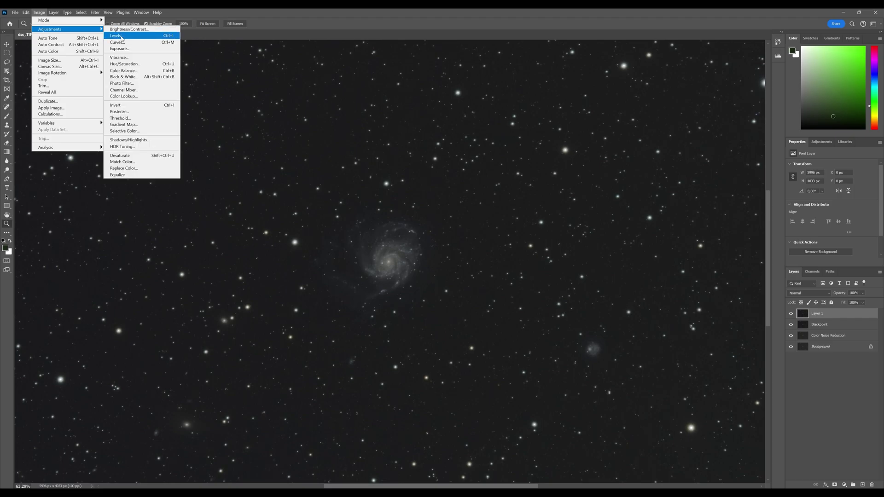
{"action": "left_click", "coordinate": [119, 45]}
{"action": "left_click_drag", "start_coordinate": [694, 244], "coordinate": [670, 265]}
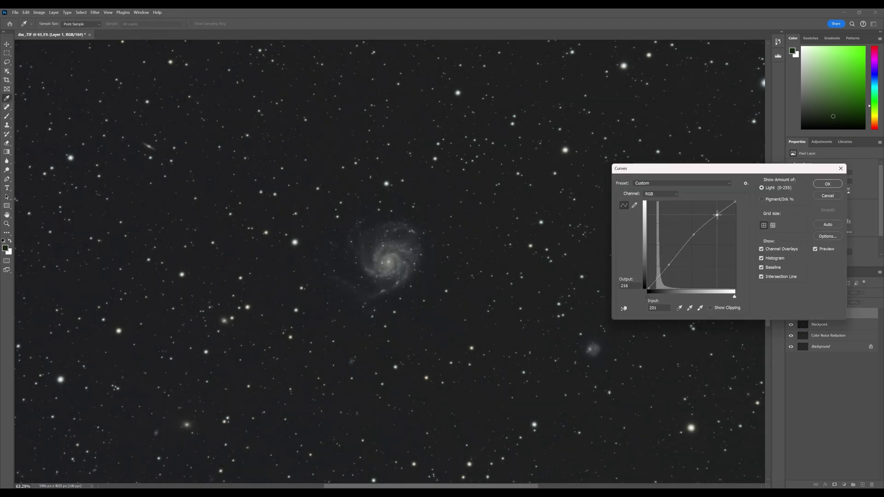
{"action": "left_click", "coordinate": [827, 184]}
{"action": "key", "text": "z"}
{"action": "left_click_drag", "start_coordinate": [395, 257], "coordinate": [412, 251]}
{"action": "key", "text": "ctrl+0"}
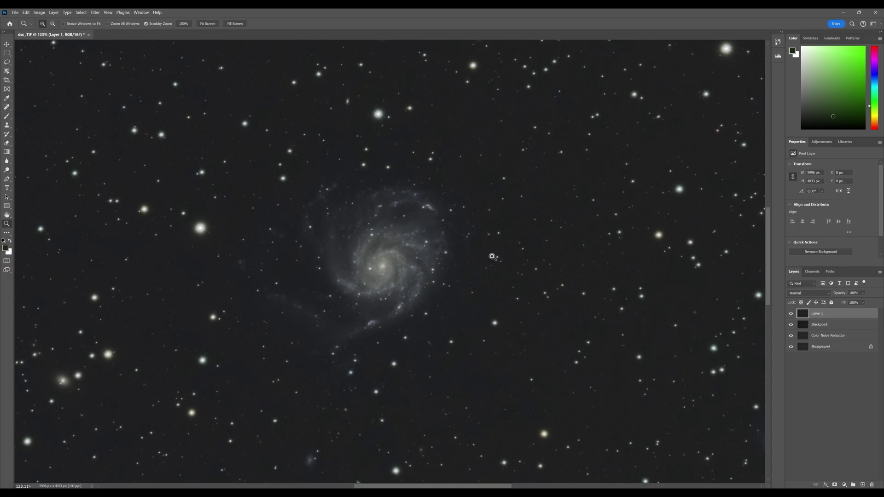